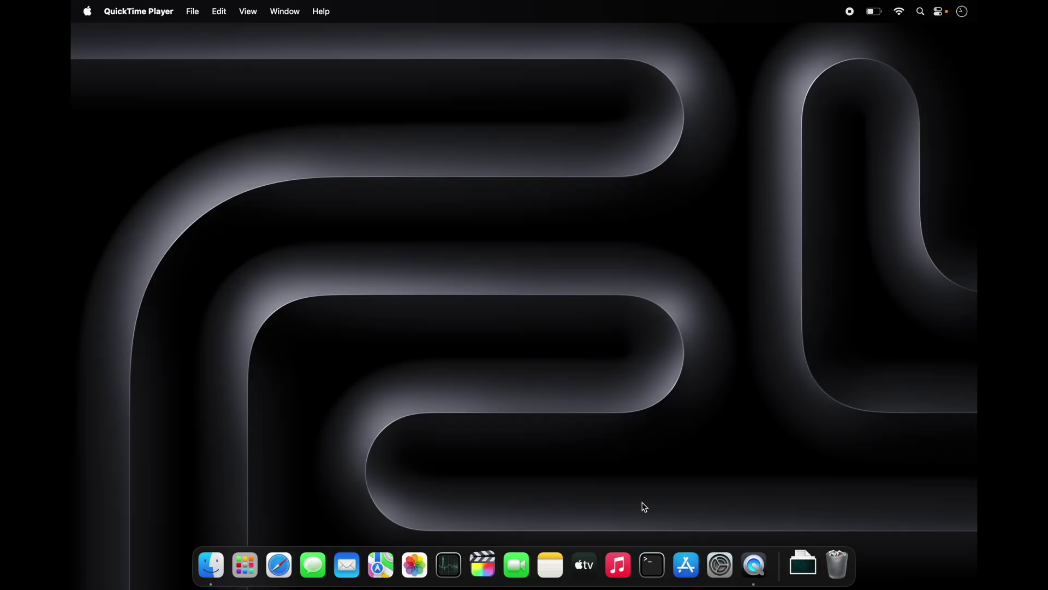
Launch the App Store from the Dock and search for 'ublock origin'.
{"action": "left_click", "coordinate": [686, 559]}
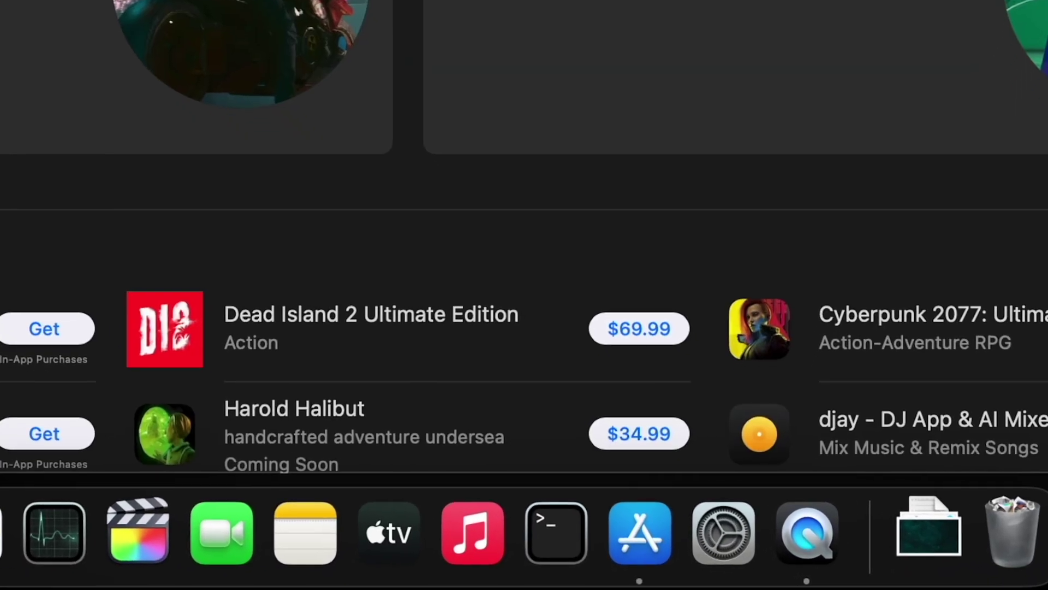
{"action": "left_click", "coordinate": [135, 70]}
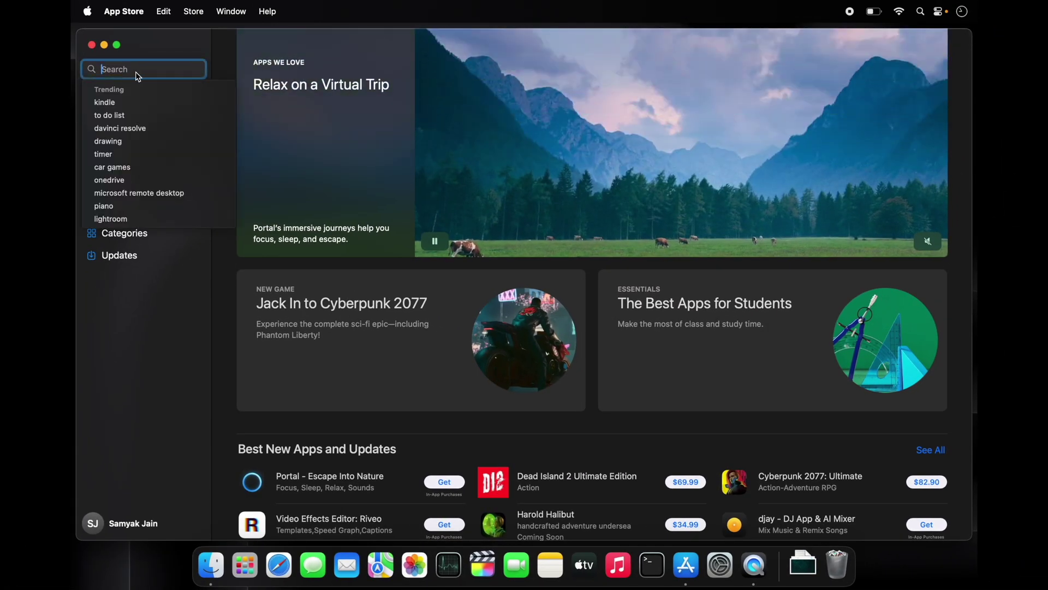
{"action": "type", "text": "u"}
{"action": "type", "text": "blo"}
{"action": "type", "text": "ck ori"}
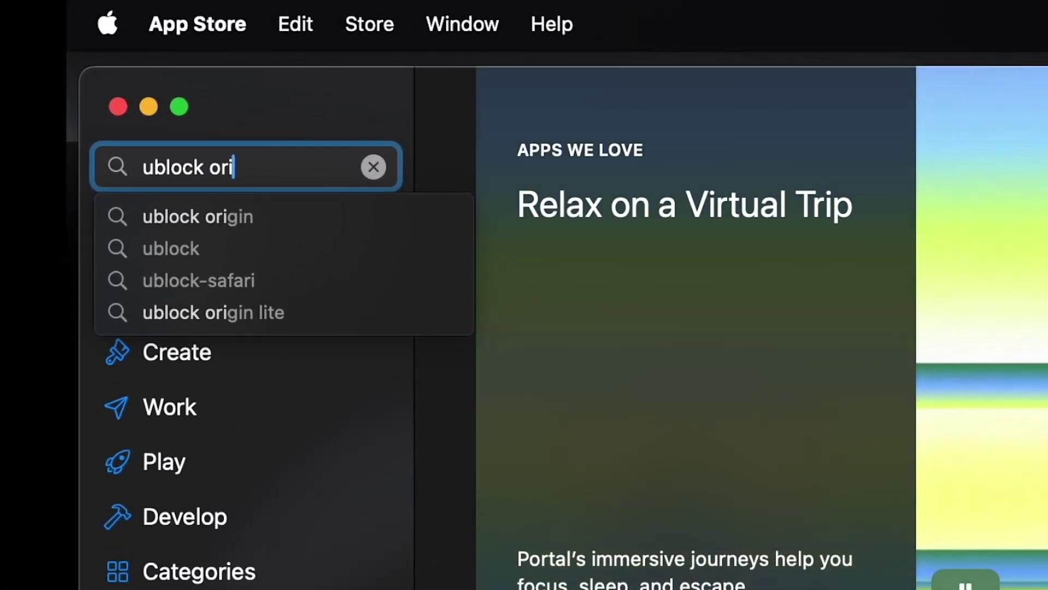
{"action": "type", "text": "gin"}
{"action": "key", "text": "Return"}
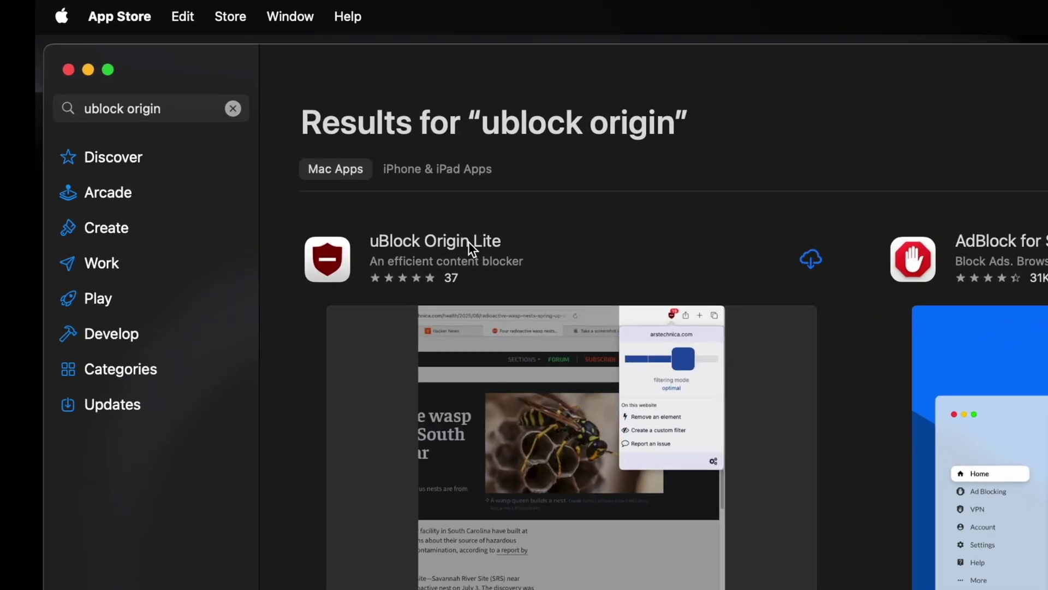
Download uBlock Origin Lite from its App Store page, then open the installed app.
{"action": "left_click", "coordinate": [329, 161]}
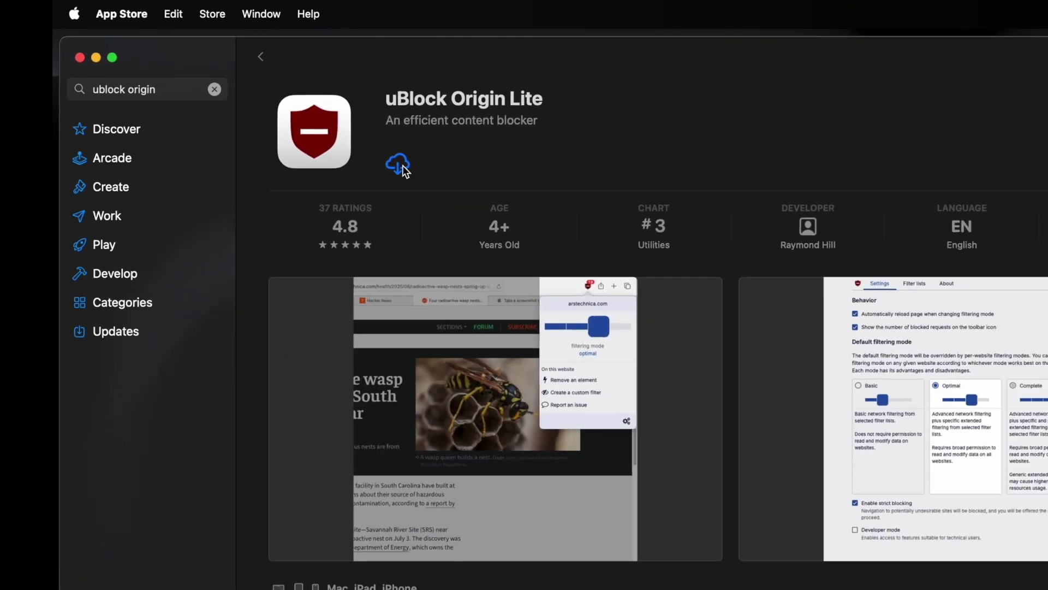
{"action": "left_click", "coordinate": [521, 241]}
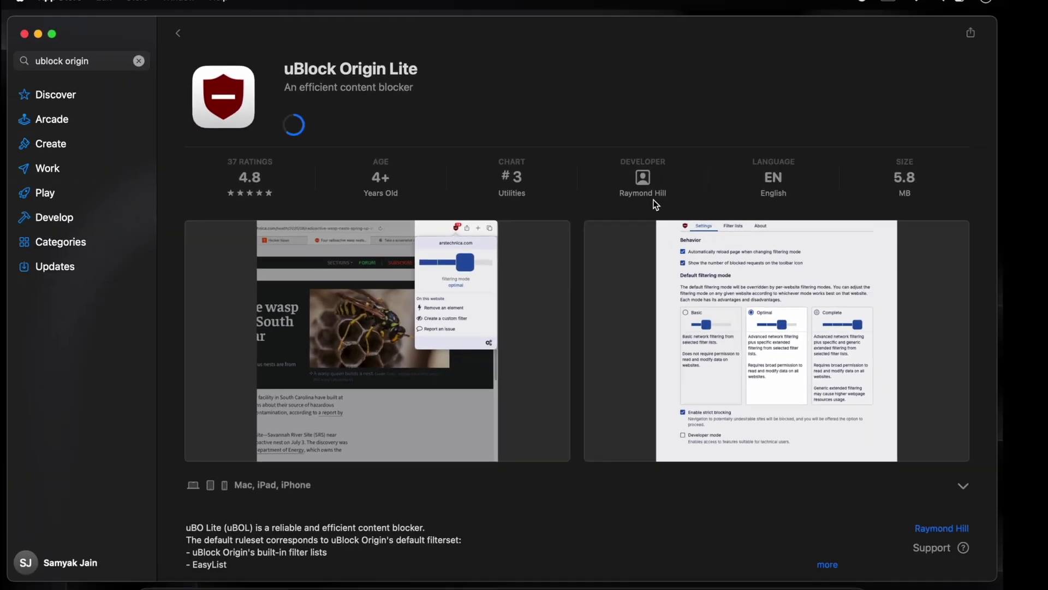
{"action": "scroll", "coordinate": [662, 199], "scroll_direction": "down", "scroll_amount": 5}
{"action": "scroll", "coordinate": [662, 199], "scroll_direction": "down", "scroll_amount": 5}
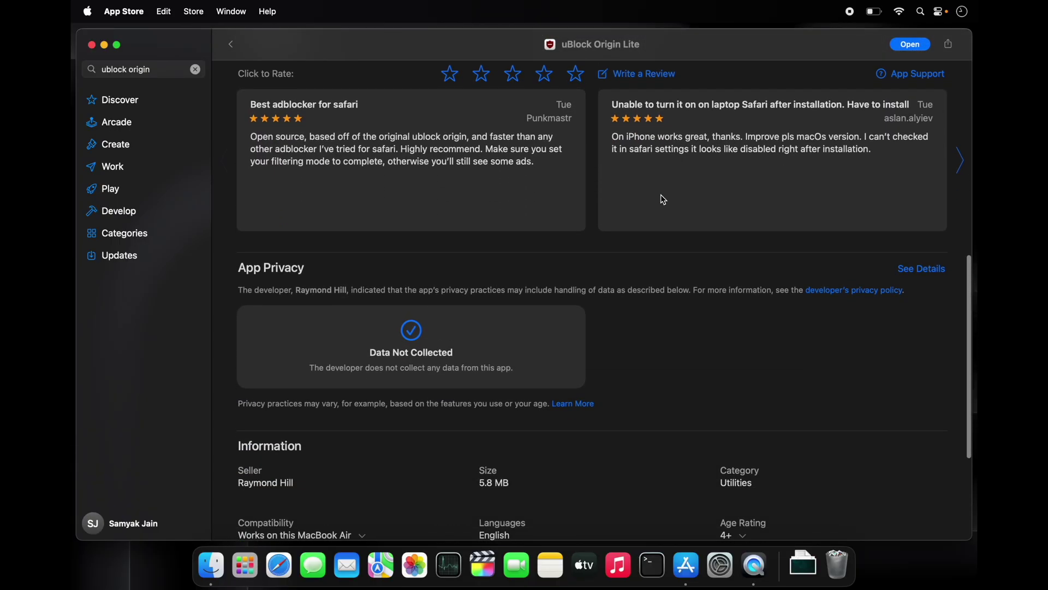
{"action": "scroll", "coordinate": [661, 198], "scroll_direction": "down", "scroll_amount": 2}
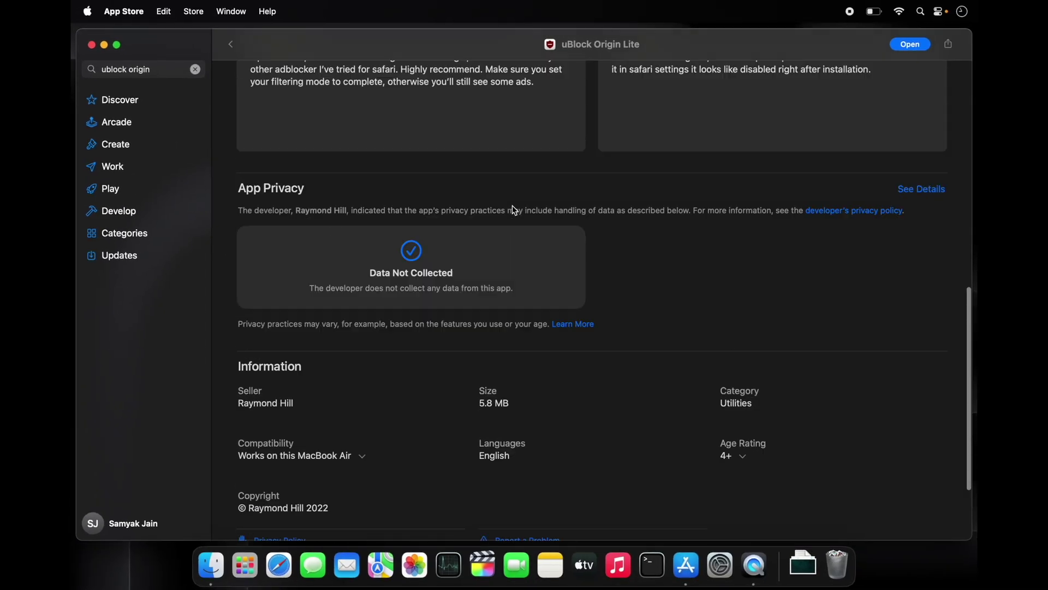
{"action": "scroll", "coordinate": [368, 116], "scroll_direction": "up", "scroll_amount": 10}
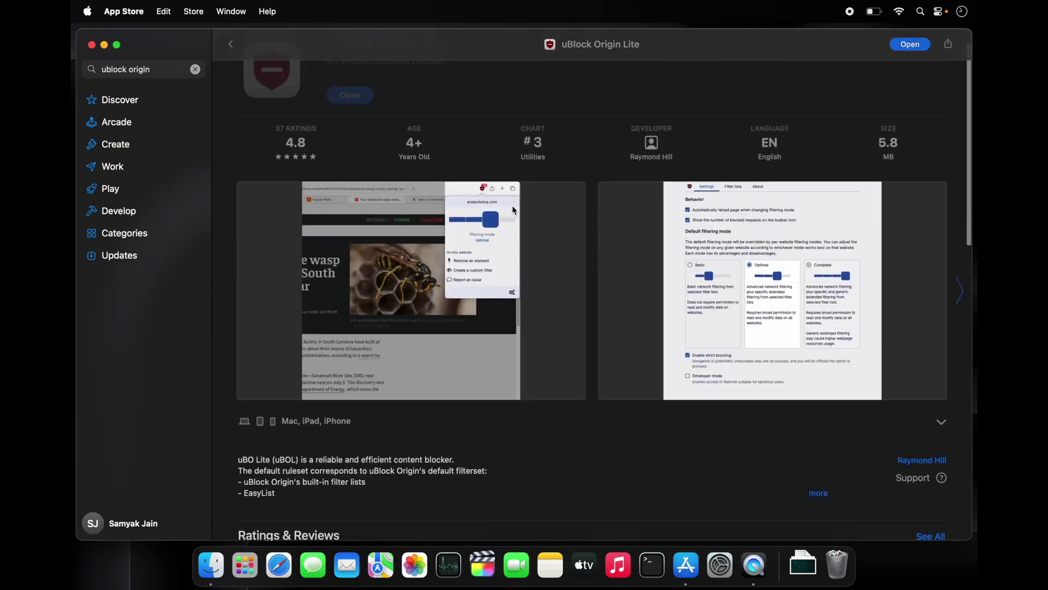
{"action": "scroll", "coordinate": [368, 116], "scroll_direction": "up", "scroll_amount": 2}
{"action": "left_click", "coordinate": [352, 129]}
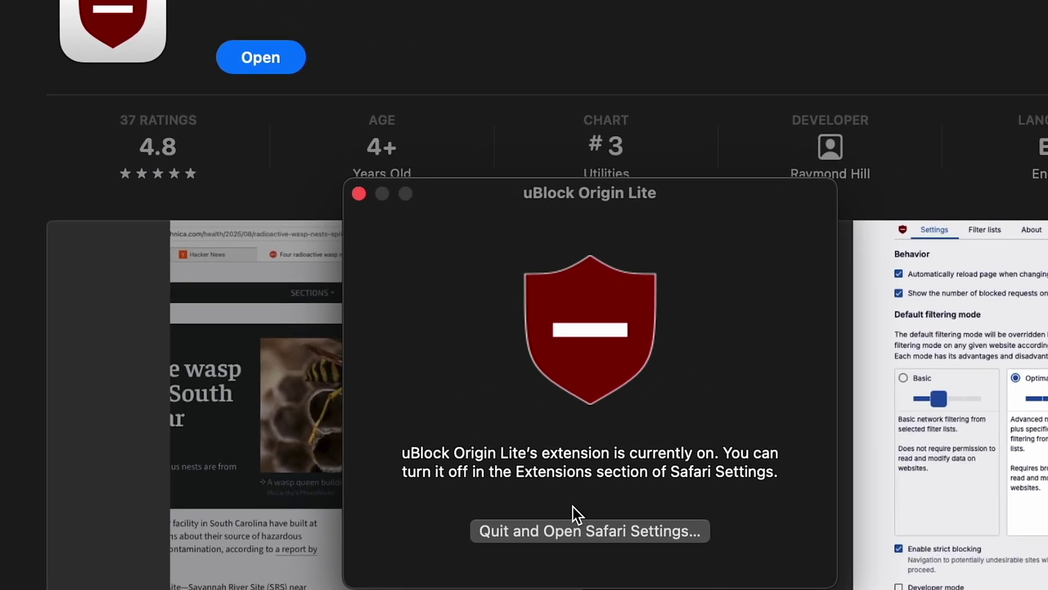
Use 'Quit and Open Safari Settings…' to reach uBlock Origin Lite's Safari extension settings.
{"action": "left_click", "coordinate": [554, 532]}
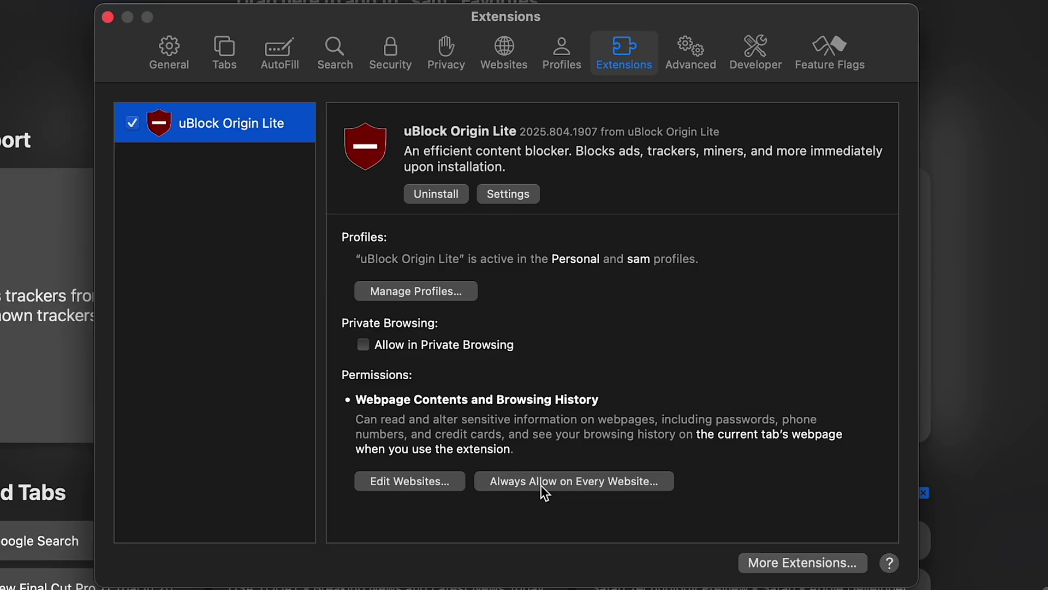
Grant uBlock Origin Lite 'Always Allow on Every Website' and enable 'Allow in Private Browsing'.
{"action": "left_click", "coordinate": [593, 483]}
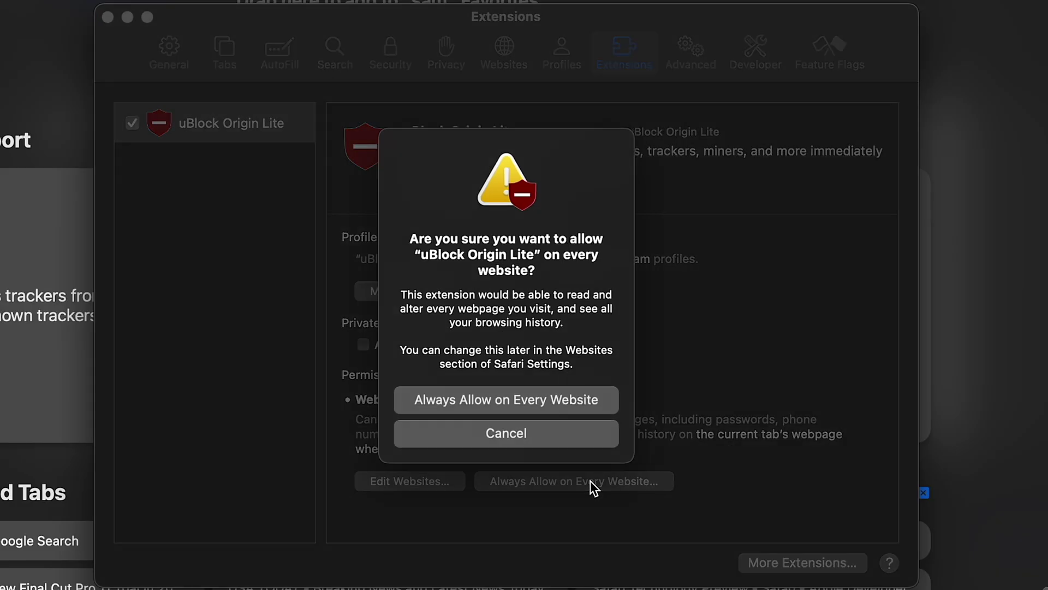
{"action": "left_click", "coordinate": [525, 400]}
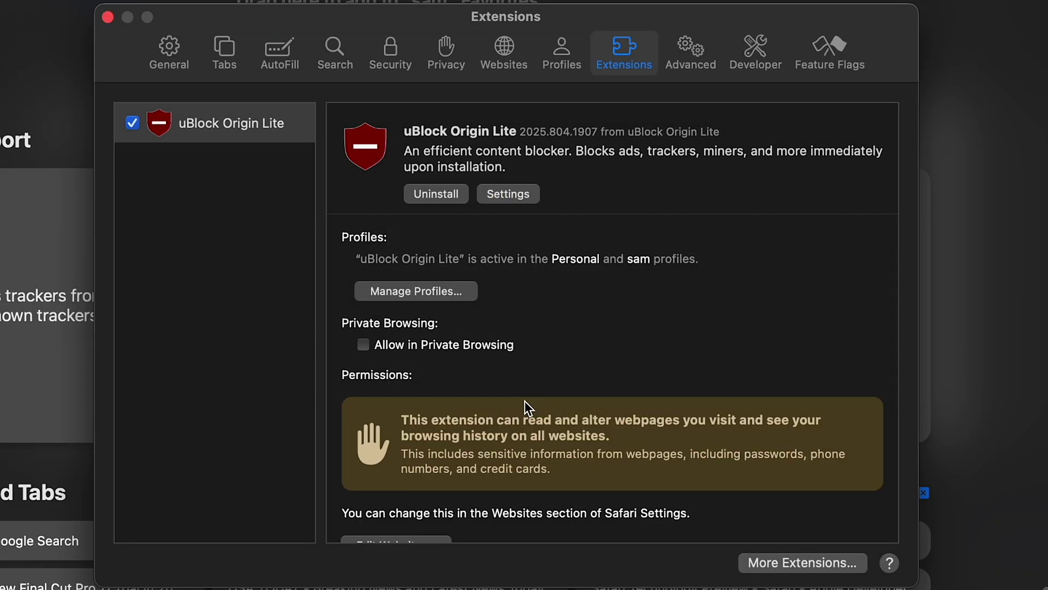
{"action": "scroll", "coordinate": [525, 400], "scroll_direction": "down", "scroll_amount": 1}
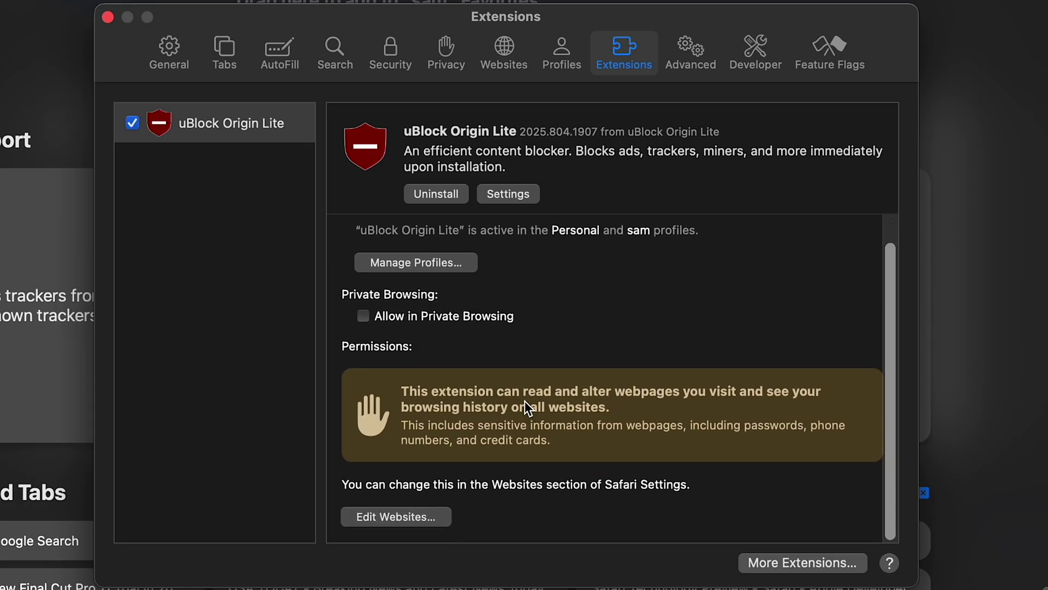
{"action": "left_click", "coordinate": [363, 318]}
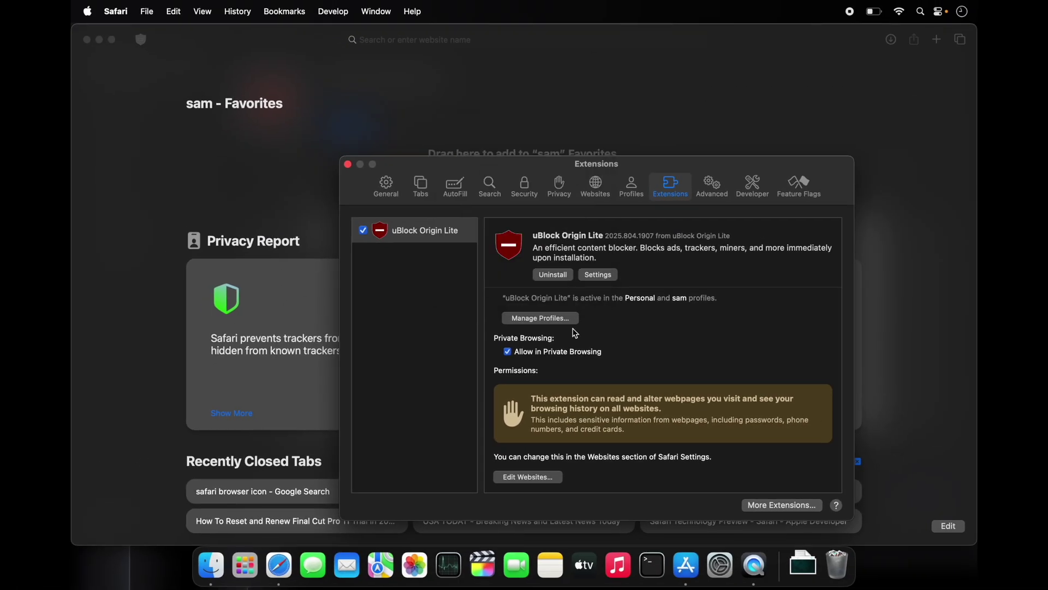
{"action": "scroll", "coordinate": [630, 354], "scroll_direction": "down", "scroll_amount": 2}
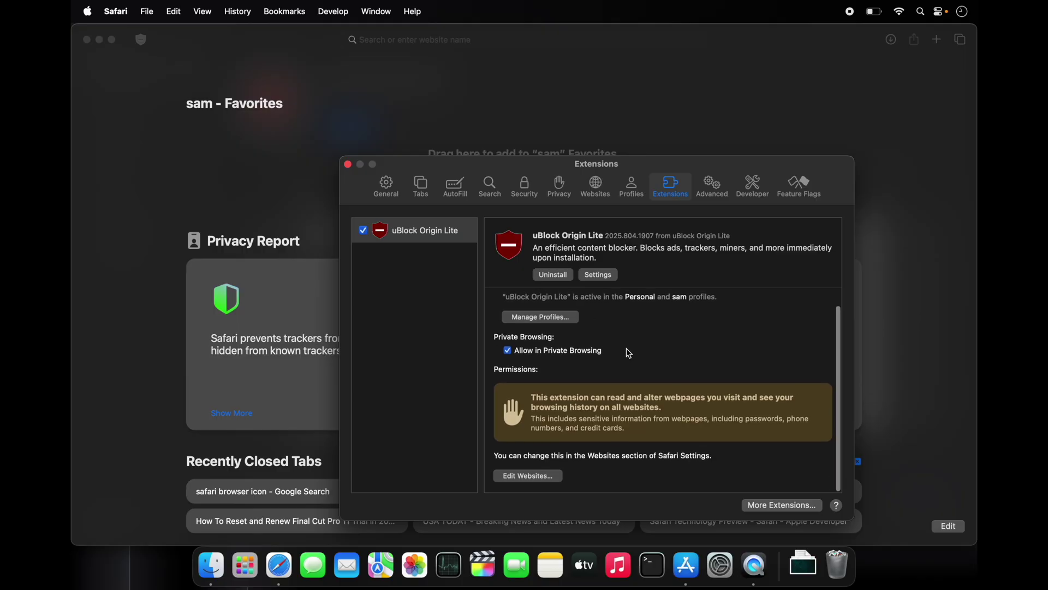
{"action": "left_click", "coordinate": [348, 166]}
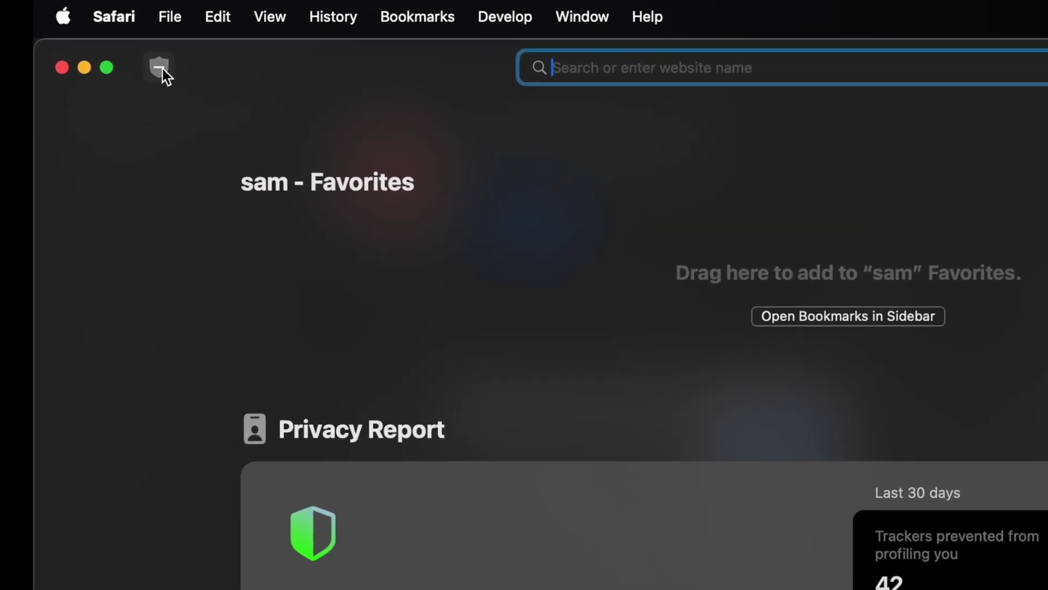
{"action": "left_click", "coordinate": [142, 39]}
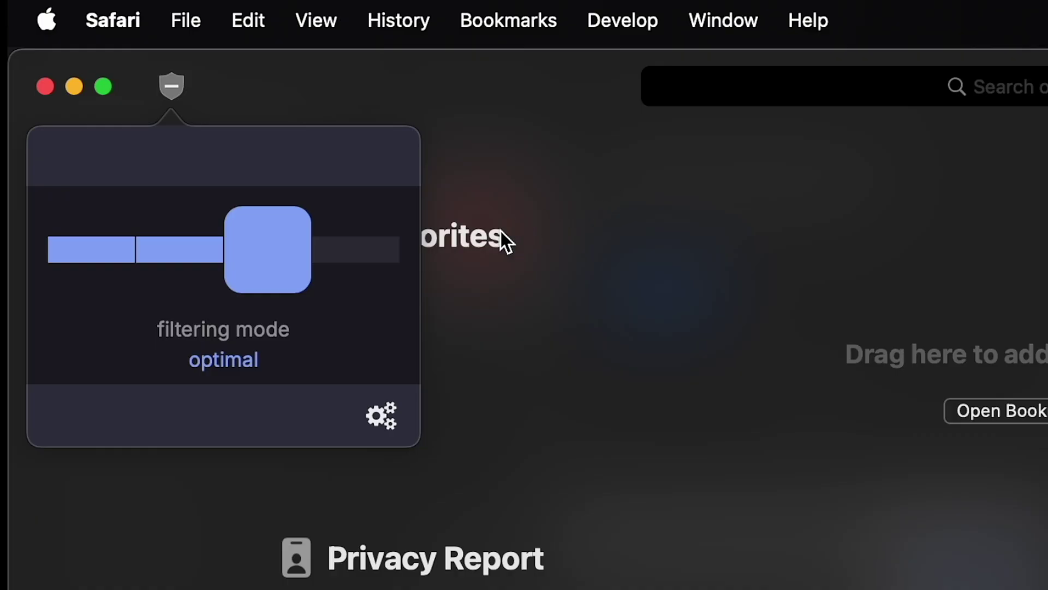
{"action": "left_click", "coordinate": [988, 115]}
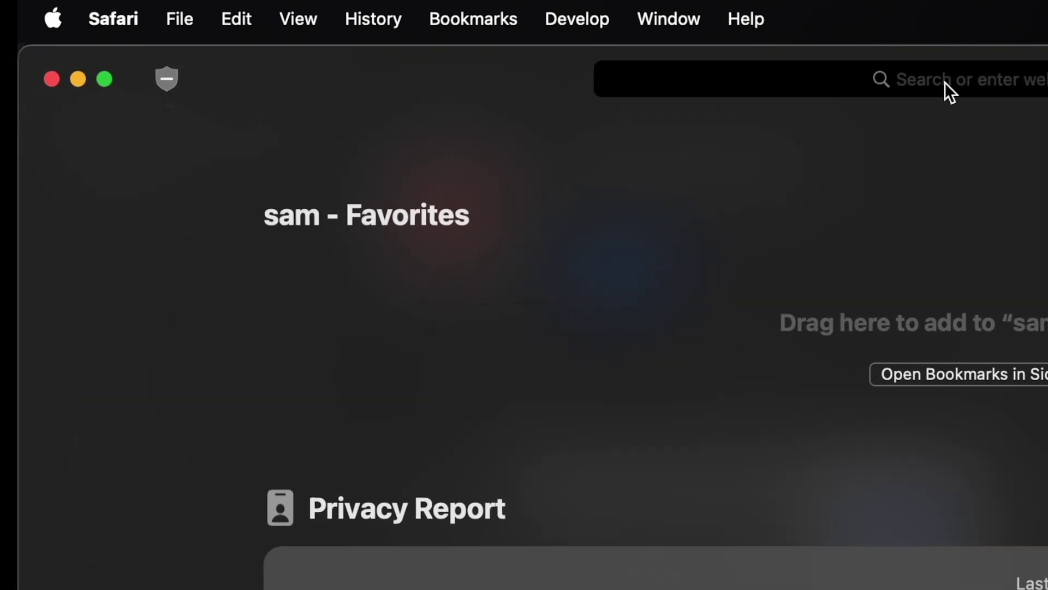
Load usatoday.com and move uBlock Origin Lite's filtering slider to complete.
{"action": "left_click", "coordinate": [944, 82]}
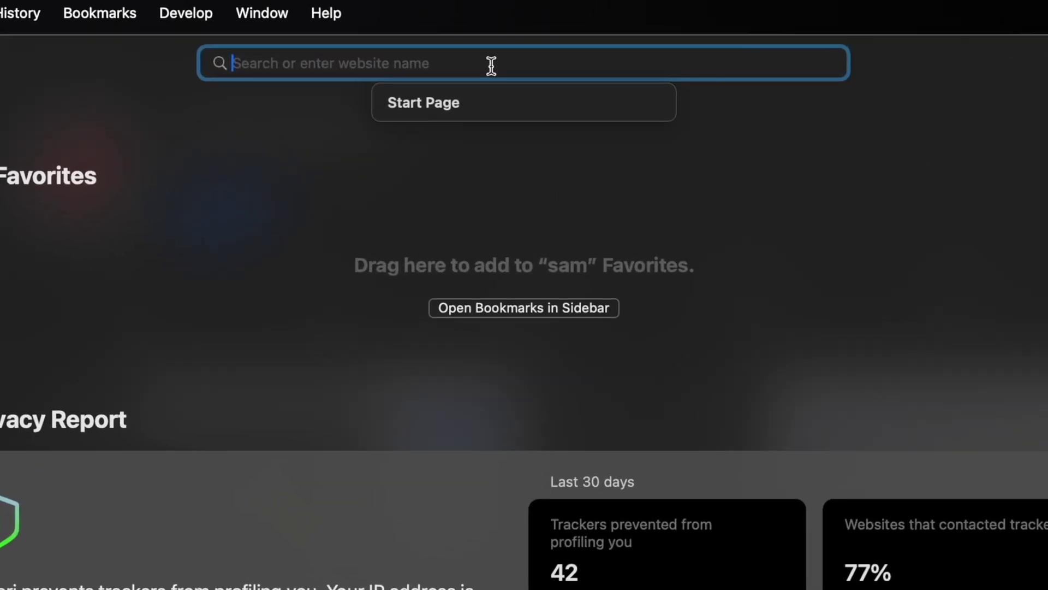
{"action": "type", "text": "usa"}
{"action": "key", "text": "Return"}
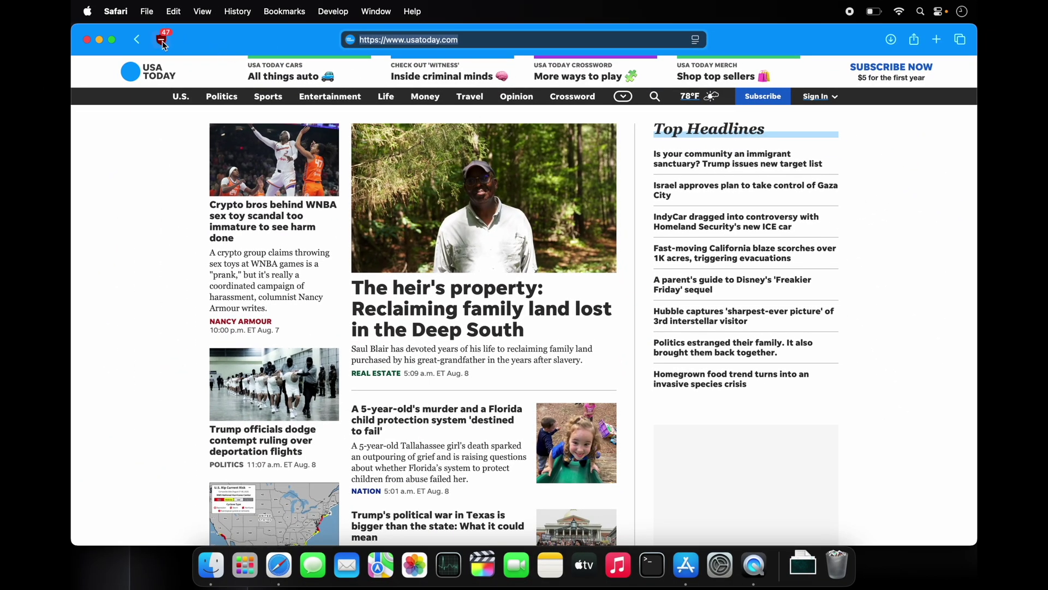
{"action": "left_click", "coordinate": [162, 41]}
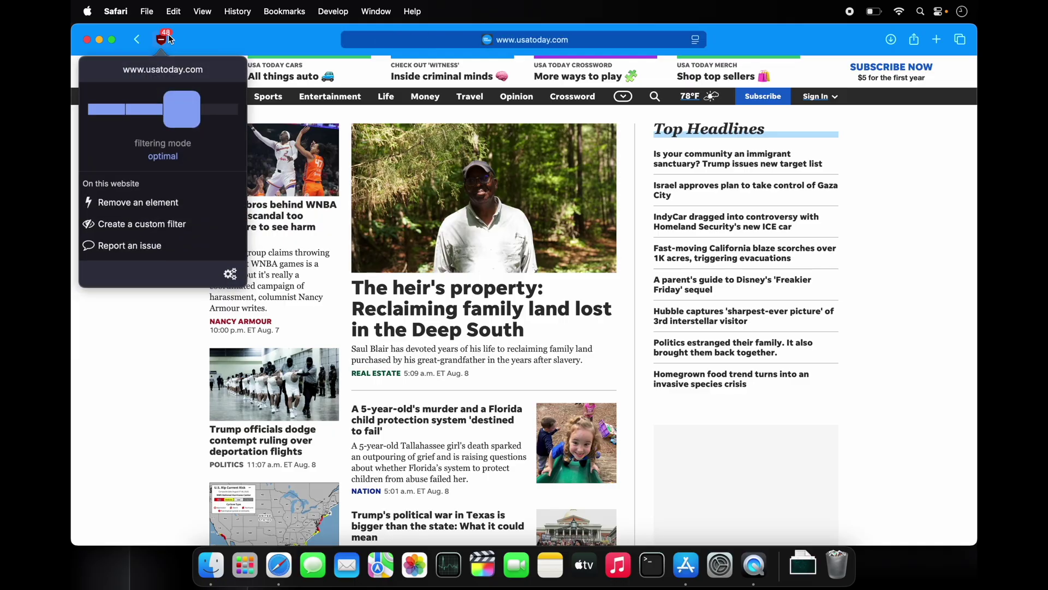
{"action": "scroll", "coordinate": [566, 346], "scroll_direction": "down", "scroll_amount": 10}
{"action": "scroll", "coordinate": [568, 348], "scroll_direction": "down", "scroll_amount": 5}
{"action": "scroll", "coordinate": [569, 350], "scroll_direction": "down", "scroll_amount": 2}
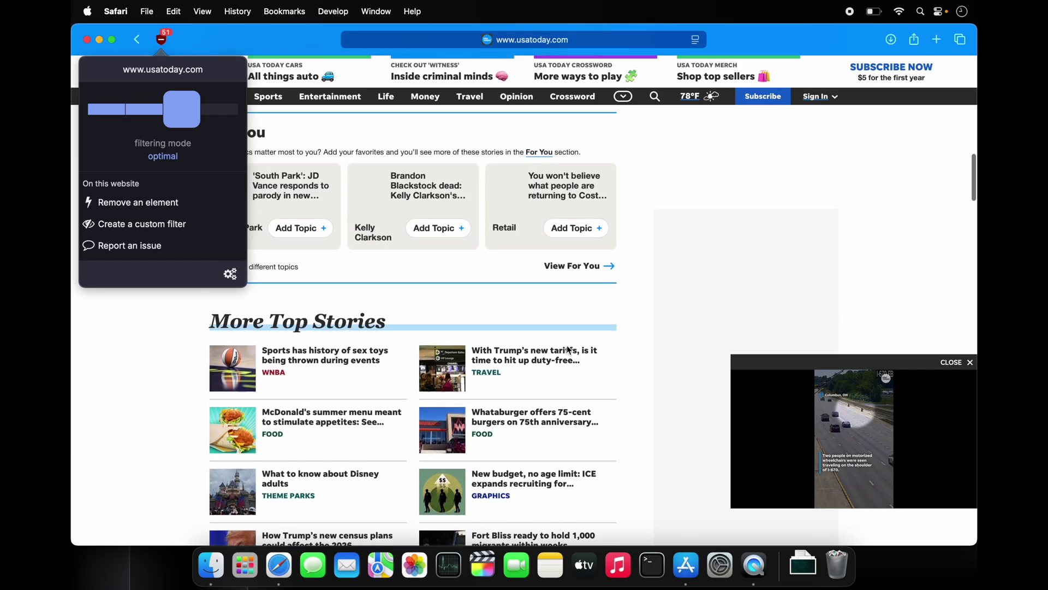
{"action": "scroll", "coordinate": [570, 349], "scroll_direction": "down", "scroll_amount": 2}
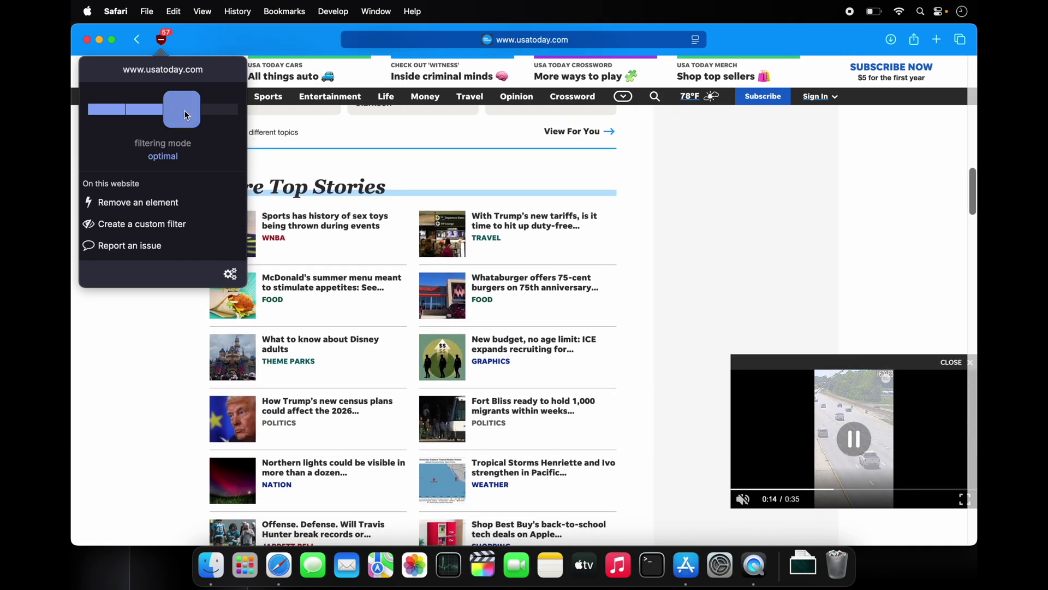
{"action": "left_click_drag", "start_coordinate": [186, 115], "coordinate": [219, 112]}
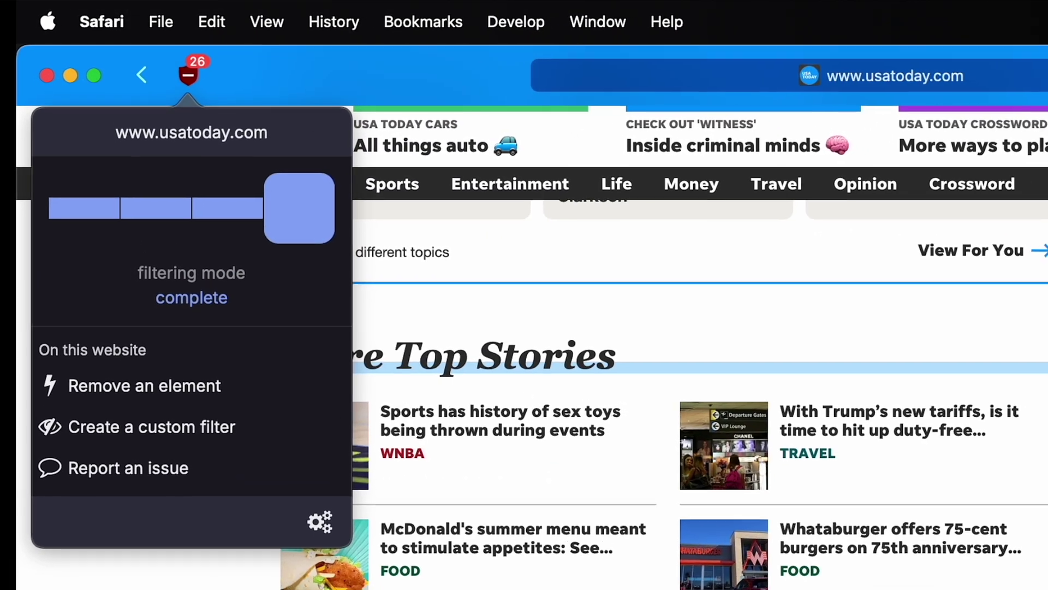
{"action": "scroll", "coordinate": [726, 271], "scroll_direction": "down", "scroll_amount": 5}
{"action": "scroll", "coordinate": [726, 271], "scroll_direction": "down", "scroll_amount": 5}
{"action": "scroll", "coordinate": [725, 271], "scroll_direction": "down", "scroll_amount": 3}
{"action": "scroll", "coordinate": [725, 271], "scroll_direction": "down", "scroll_amount": 3}
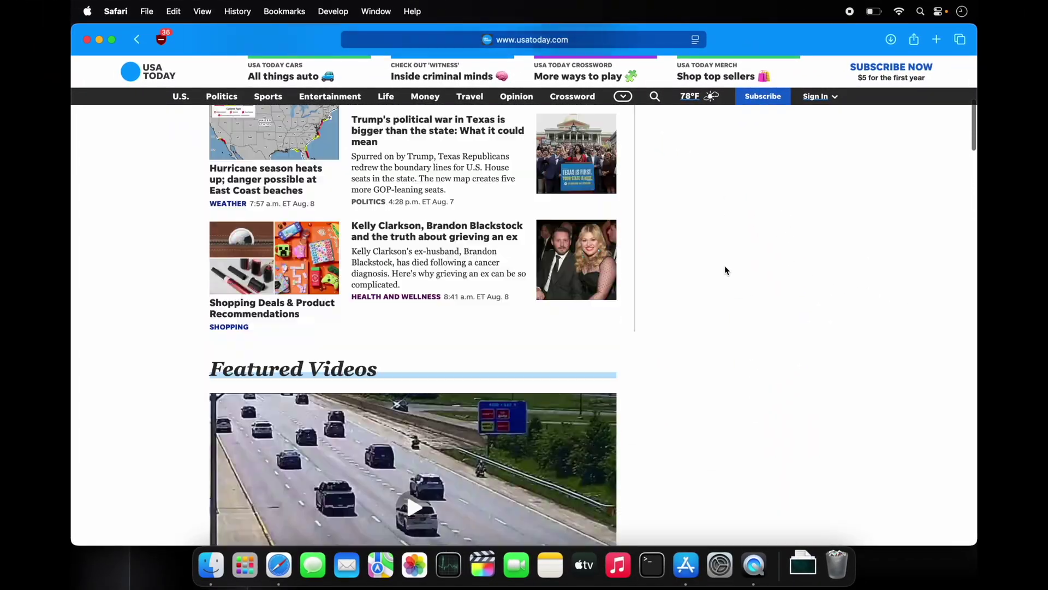
Set usatoday.com to 'no filtering' in uBlock Origin Lite and reload to reveal the ads.
{"action": "left_click", "coordinate": [164, 40]}
{"action": "left_click_drag", "start_coordinate": [297, 218], "coordinate": [52, 222]}
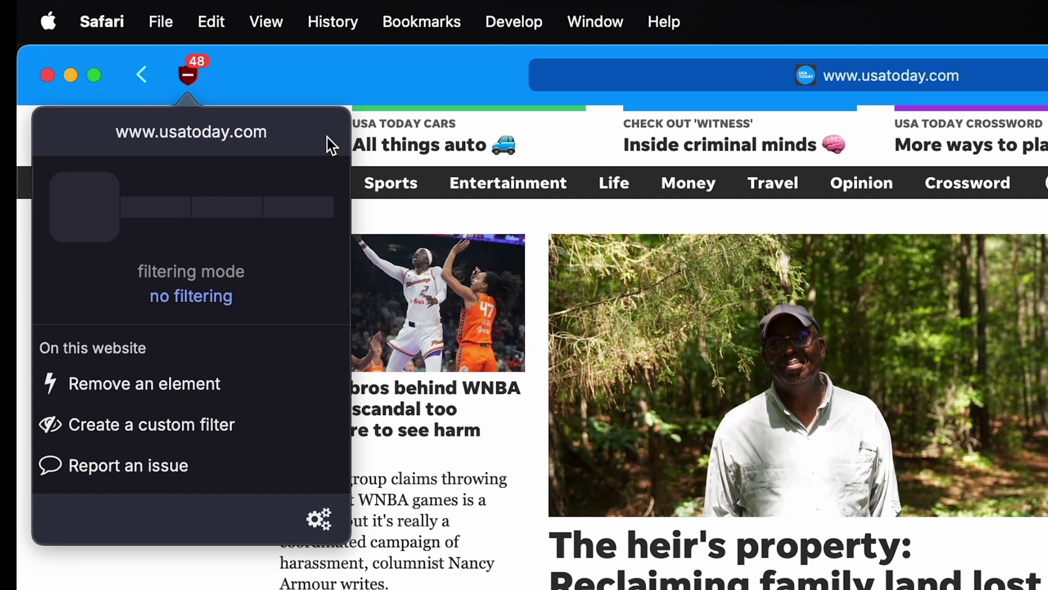
{"action": "left_click", "coordinate": [365, 62]}
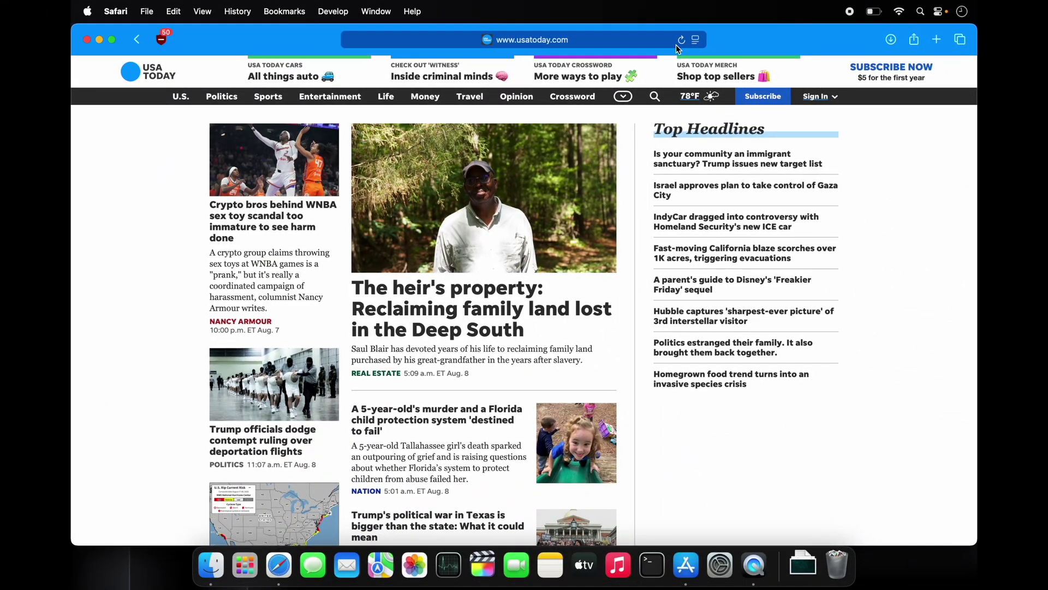
{"action": "left_click", "coordinate": [681, 40]}
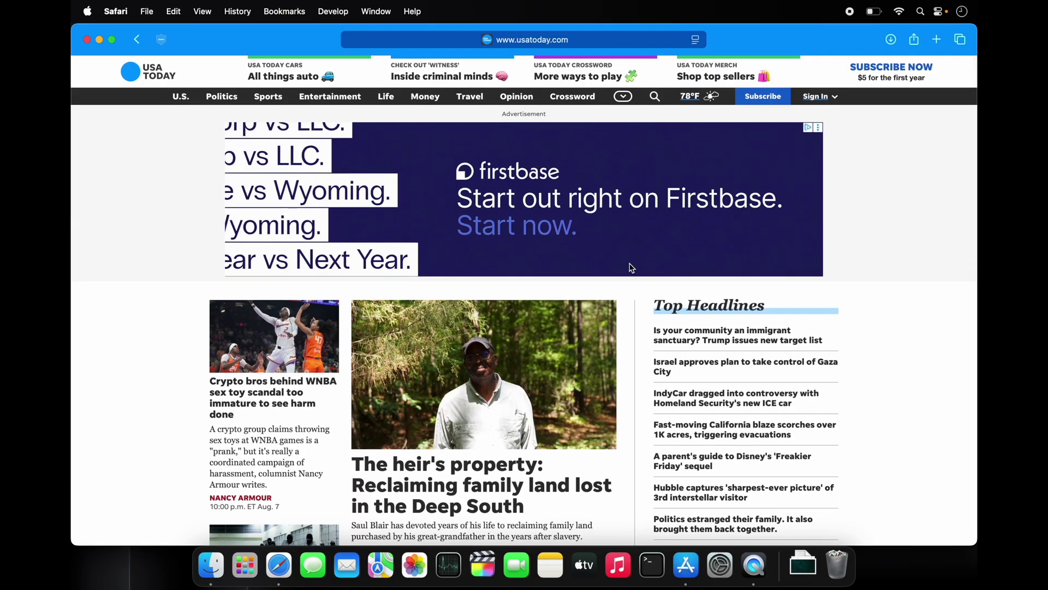
{"action": "scroll", "coordinate": [630, 267], "scroll_direction": "down", "scroll_amount": 3}
{"action": "scroll", "coordinate": [631, 268], "scroll_direction": "down", "scroll_amount": 5}
{"action": "scroll", "coordinate": [630, 268], "scroll_direction": "down", "scroll_amount": 5}
{"action": "scroll", "coordinate": [630, 268], "scroll_direction": "down", "scroll_amount": 5}
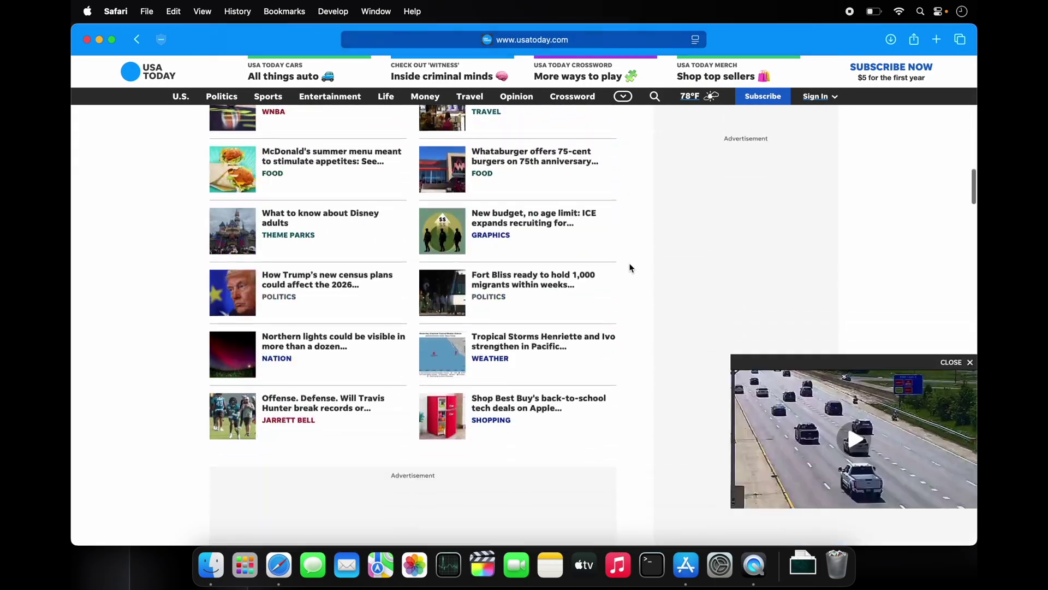
{"action": "scroll", "coordinate": [630, 268], "scroll_direction": "up", "scroll_amount": 5}
{"action": "scroll", "coordinate": [630, 268], "scroll_direction": "up", "scroll_amount": 10}
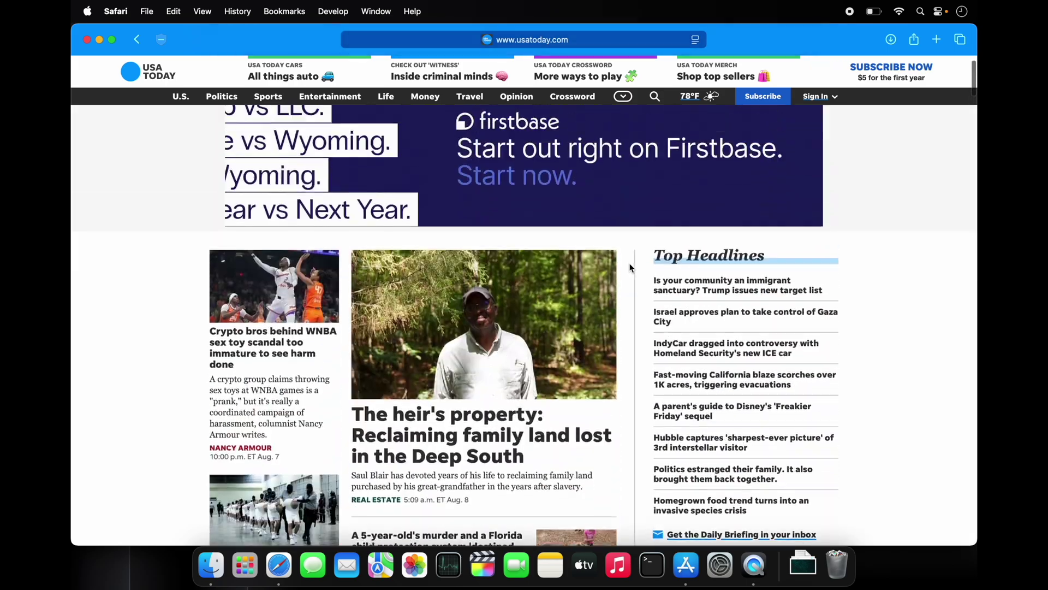
Return usatoday.com to complete filtering, reload ad-free, and open uBlock Origin Lite's settings page.
{"action": "left_click", "coordinate": [162, 41]}
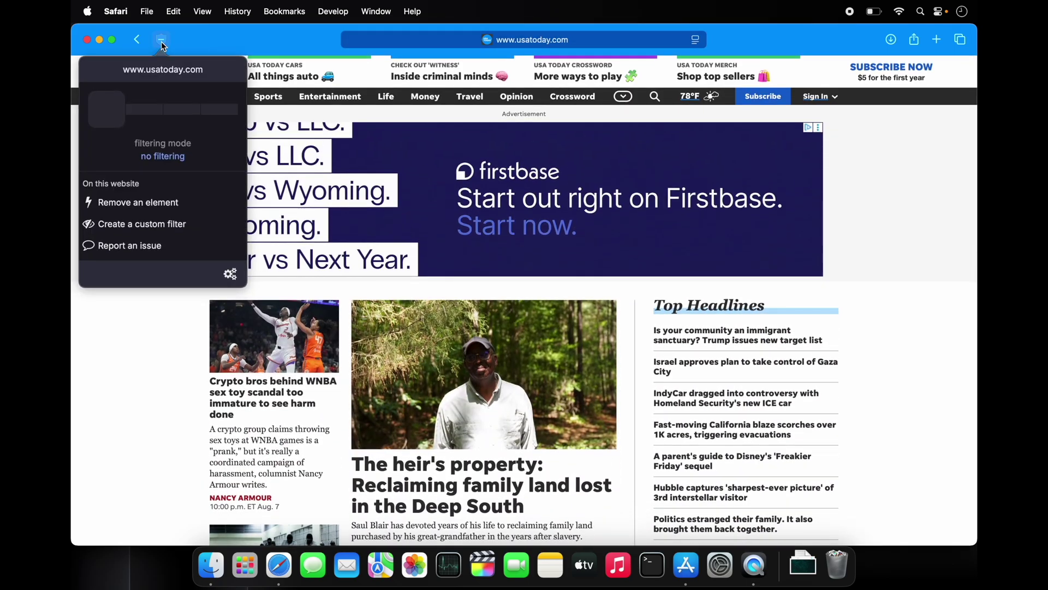
{"action": "left_click_drag", "start_coordinate": [107, 109], "coordinate": [216, 110]}
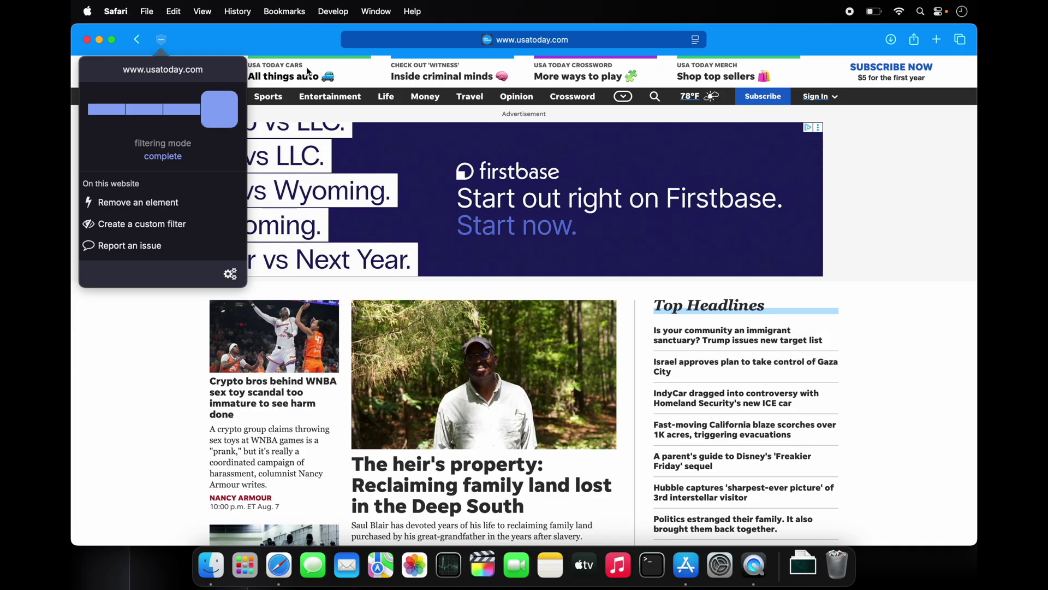
{"action": "left_click", "coordinate": [682, 41]}
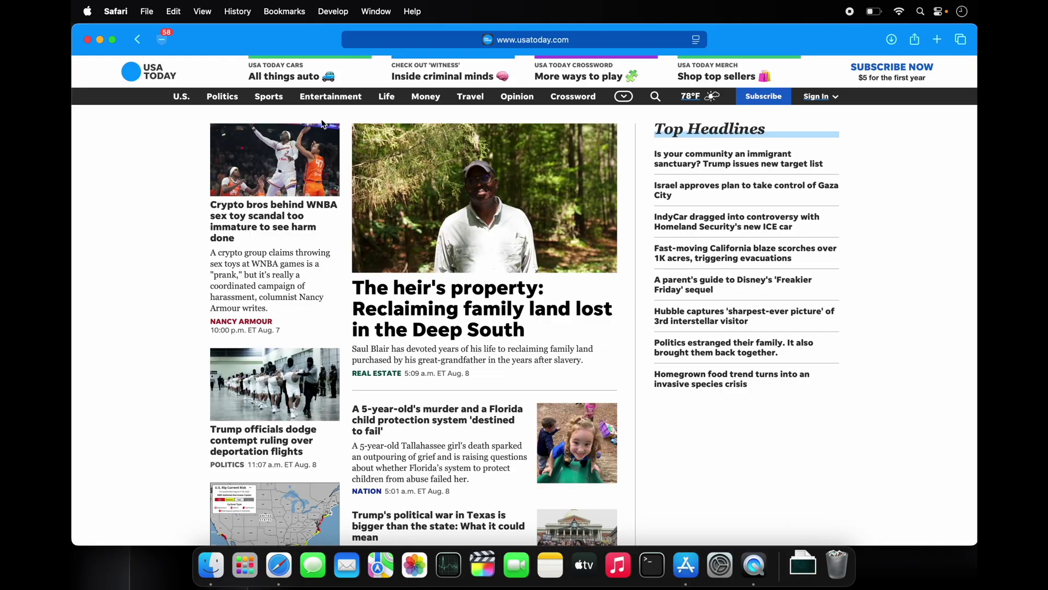
{"action": "left_click", "coordinate": [163, 39]}
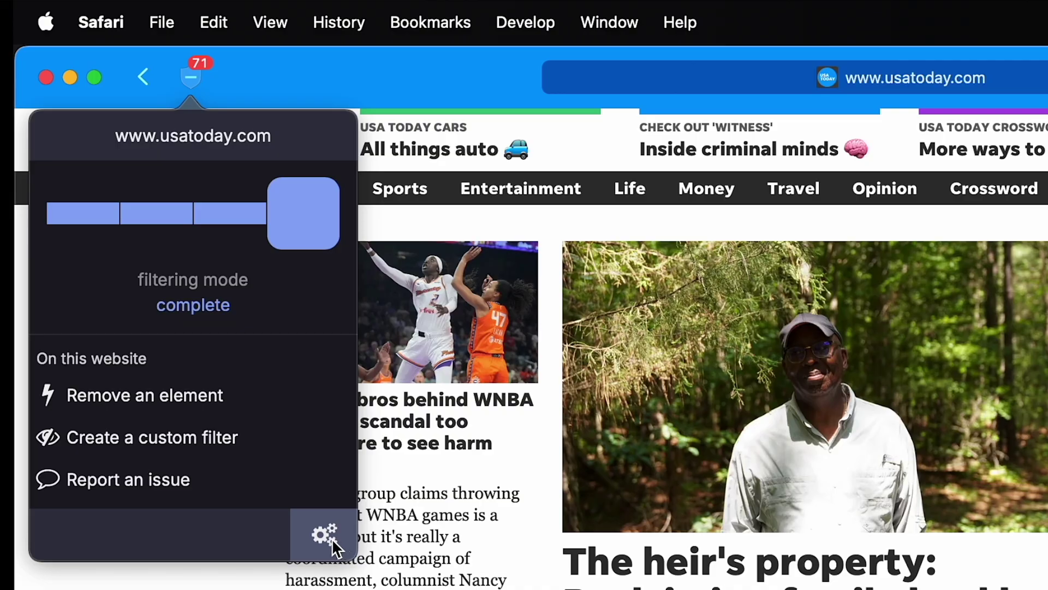
{"action": "left_click", "coordinate": [324, 536]}
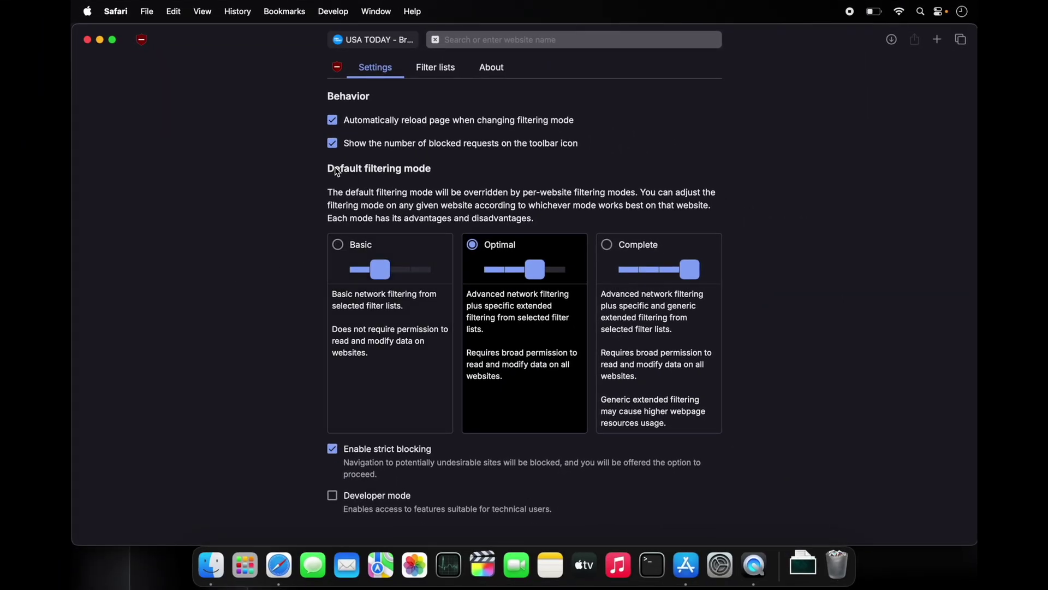
Choose Complete as the default mode, review the Filter lists, and close the settings tab.
{"action": "left_click", "coordinate": [609, 247]}
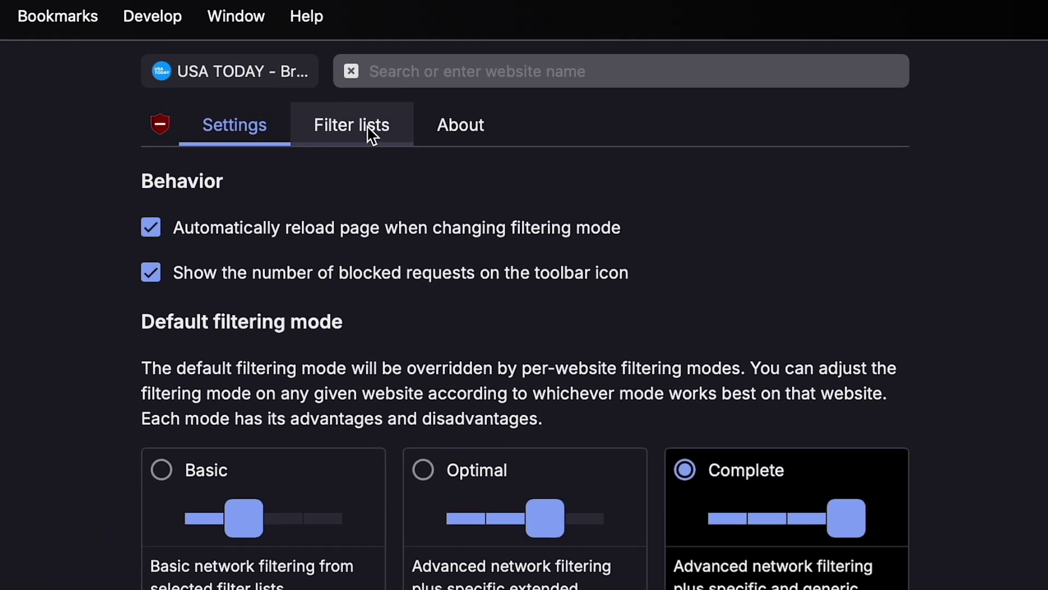
{"action": "left_click", "coordinate": [360, 129]}
{"action": "scroll", "coordinate": [333, 541], "scroll_direction": "down", "scroll_amount": 2}
{"action": "scroll", "coordinate": [332, 531], "scroll_direction": "down", "scroll_amount": 1}
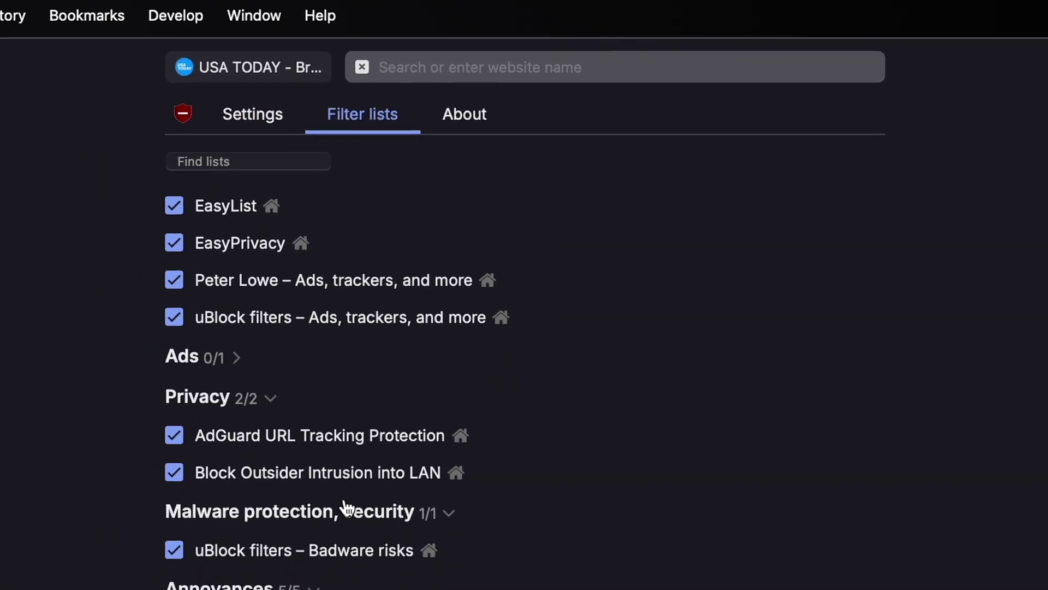
{"action": "scroll", "coordinate": [344, 507], "scroll_direction": "up", "scroll_amount": 2}
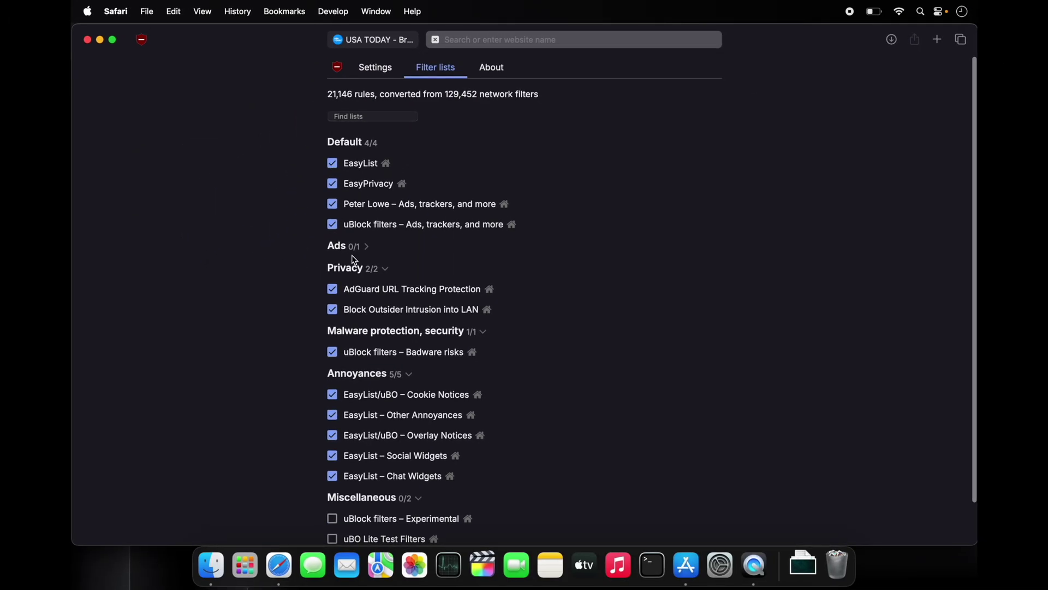
{"action": "scroll", "coordinate": [383, 445], "scroll_direction": "down", "scroll_amount": 2}
{"action": "scroll", "coordinate": [384, 445], "scroll_direction": "up", "scroll_amount": 1}
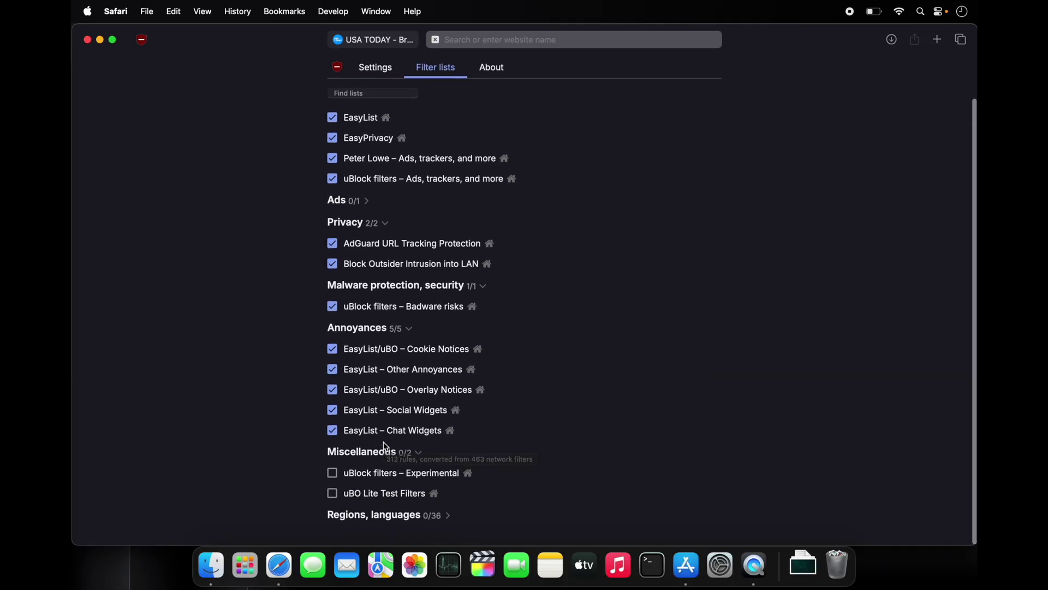
{"action": "scroll", "coordinate": [383, 445], "scroll_direction": "up", "scroll_amount": 1}
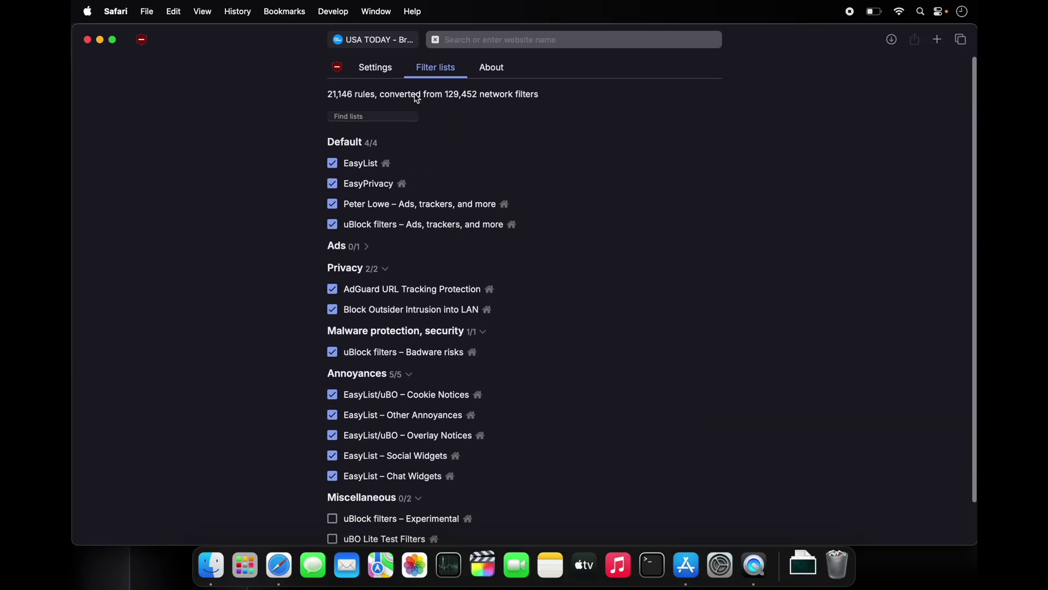
{"action": "left_click", "coordinate": [435, 39]}
{"action": "scroll", "coordinate": [502, 193], "scroll_direction": "down", "scroll_amount": 5}
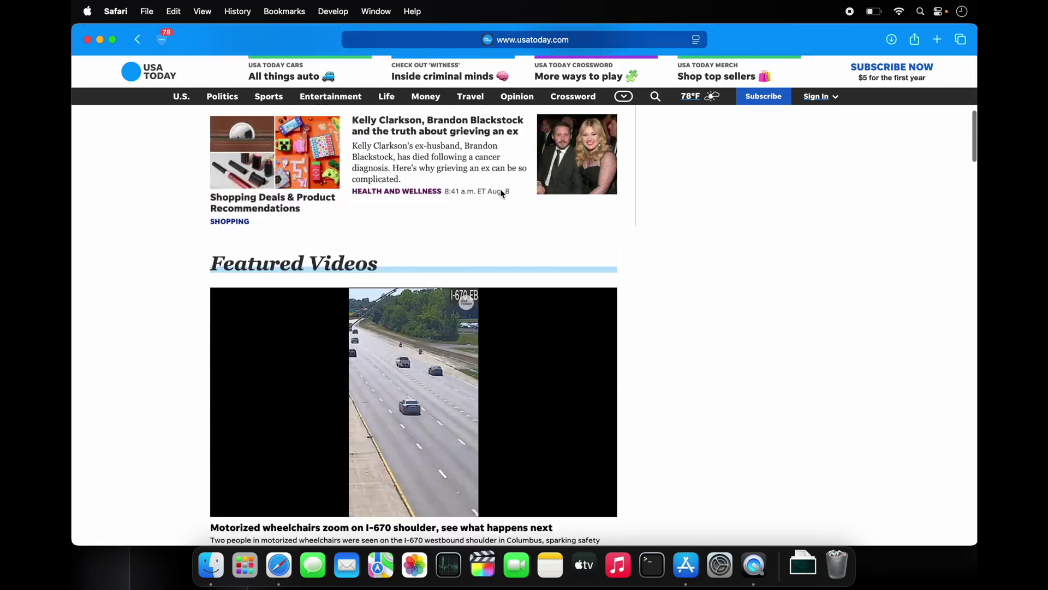
{"action": "scroll", "coordinate": [502, 193], "scroll_direction": "down", "scroll_amount": 3}
{"action": "scroll", "coordinate": [502, 193], "scroll_direction": "up", "scroll_amount": 10}
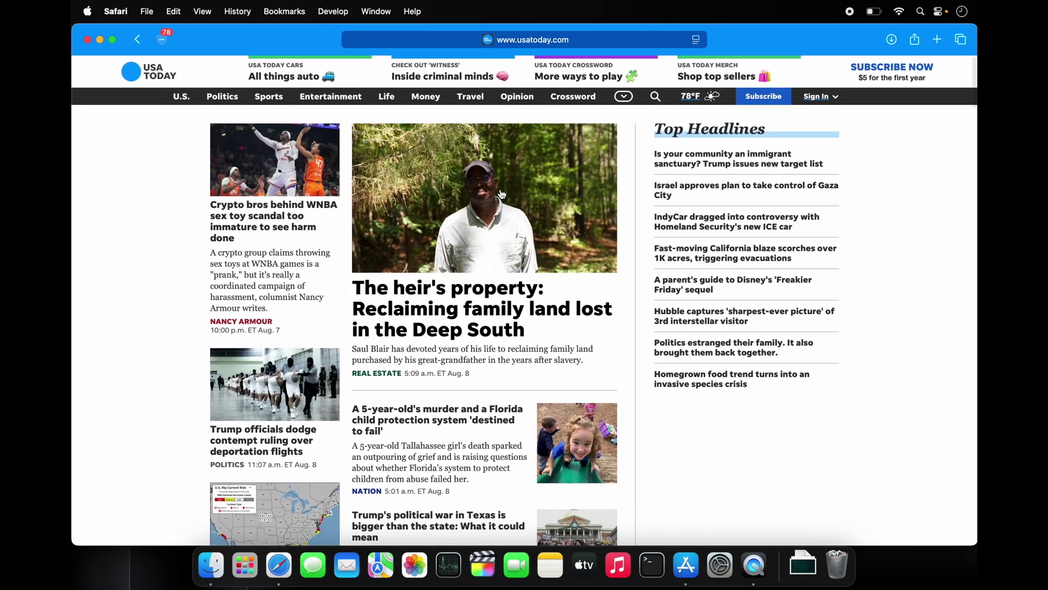